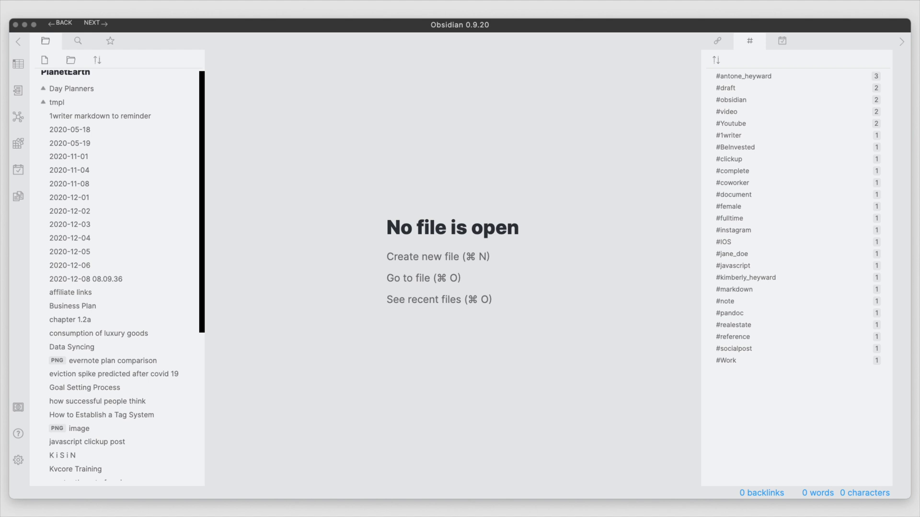
Create a note titled 'Tasks' with checkboxes 'task one', 'task two' and '[[project one]]'
{"action": "left_click", "coordinate": [417, 258]}
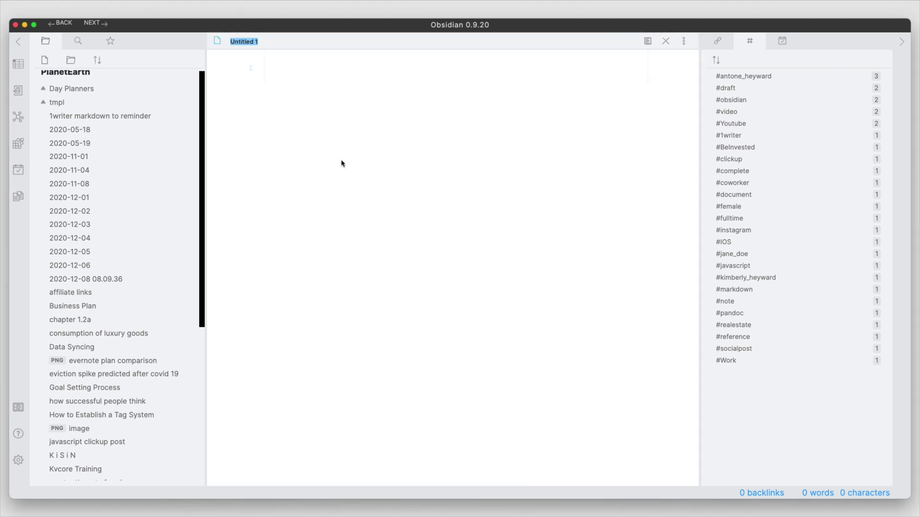
{"action": "type", "text": "Tasks"}
{"action": "left_click", "coordinate": [306, 79]}
{"action": "type", "text": "- ["}
{"action": "key", "text": "Right"}
{"action": "type", "text": "task one"}
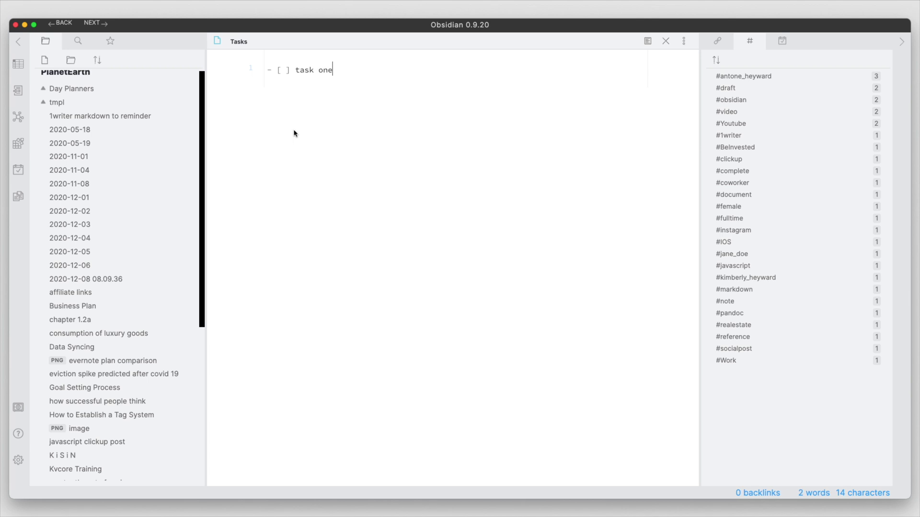
{"action": "key", "text": "Return"}
{"action": "type", "text": "task two - "}
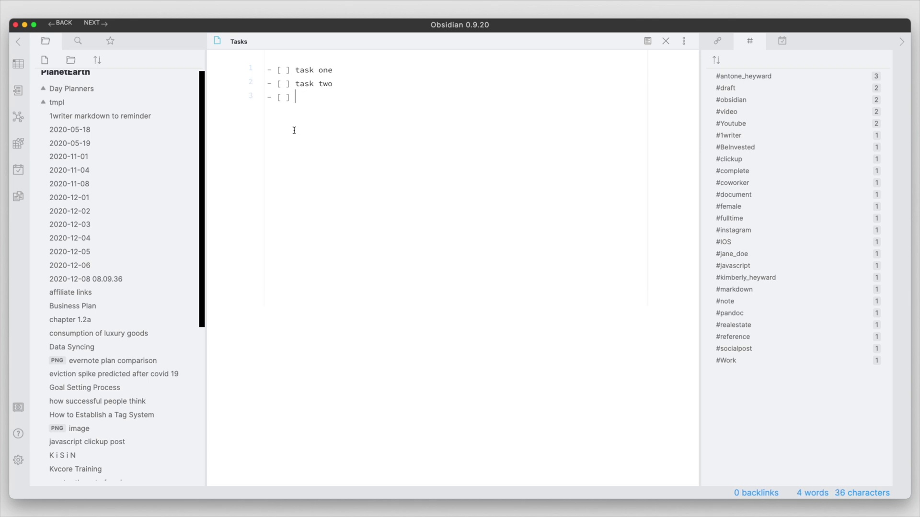
{"action": "type", "text": "[ ] [[pro"}
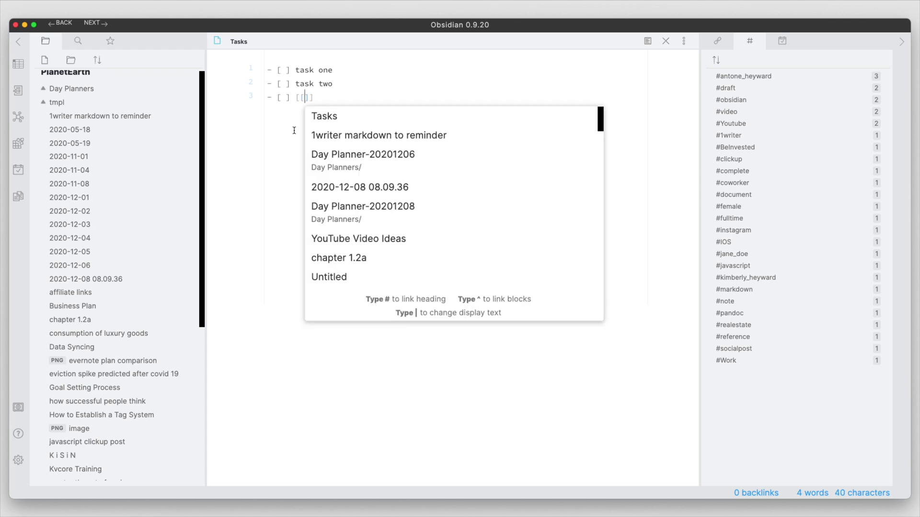
{"action": "type", "text": "ject on"}
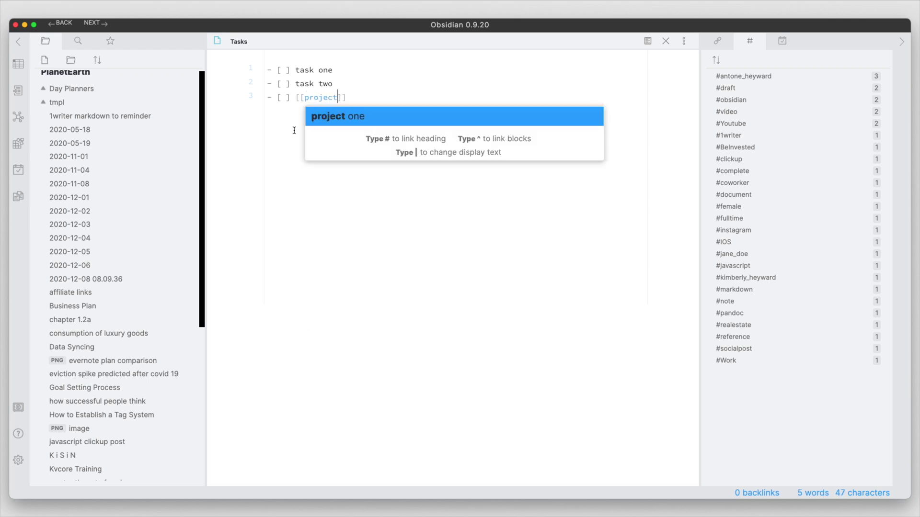
{"action": "type", "text": "e"}
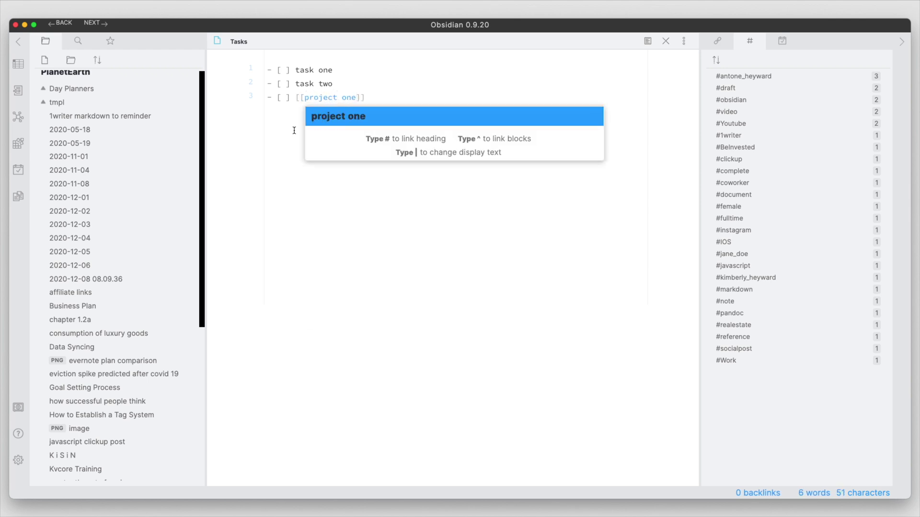
{"action": "key", "text": "Return"}
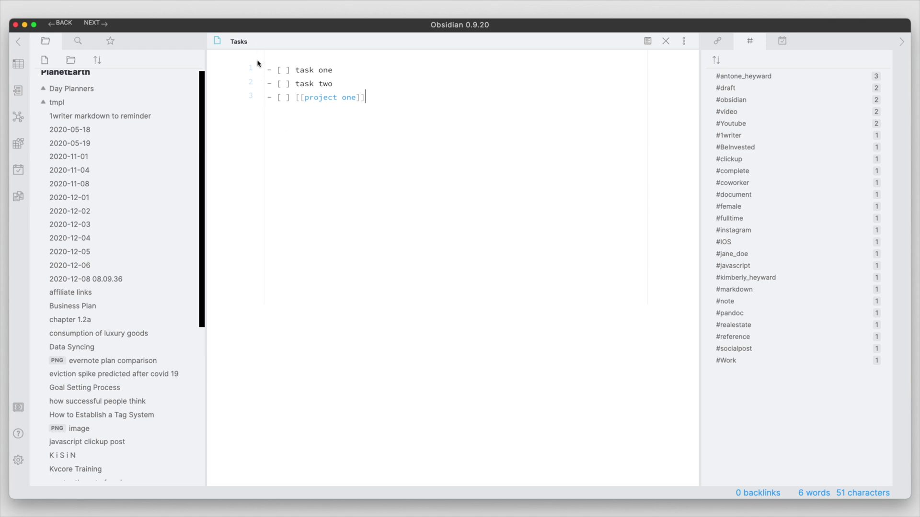
In preview, check task one, check and uncheck task two, then open the 2020-12-08 daily note
{"action": "left_click", "coordinate": [647, 41]}
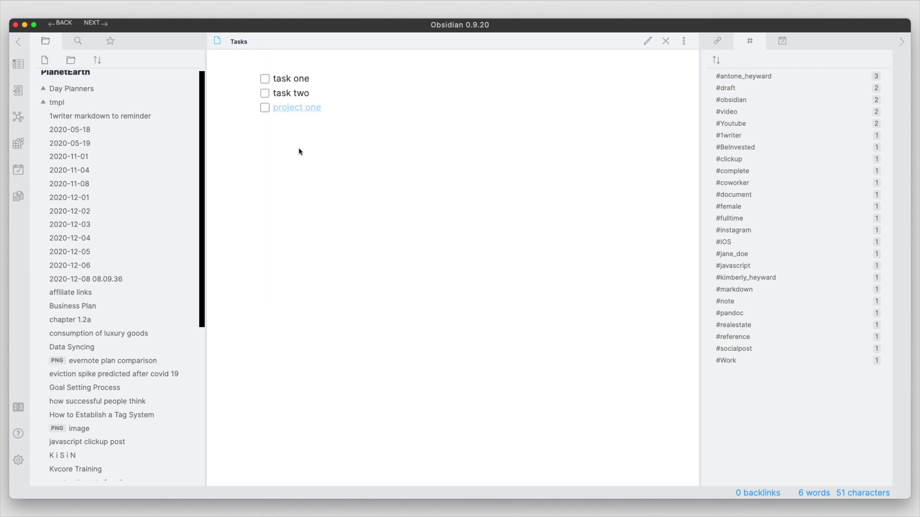
{"action": "left_click", "coordinate": [265, 78]}
{"action": "left_click", "coordinate": [265, 93]}
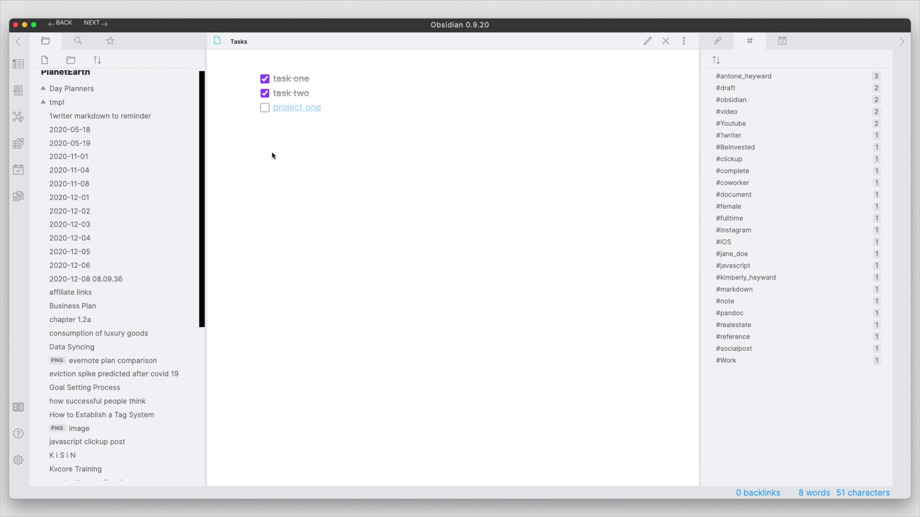
{"action": "left_click", "coordinate": [265, 93]}
{"action": "left_click", "coordinate": [18, 170]}
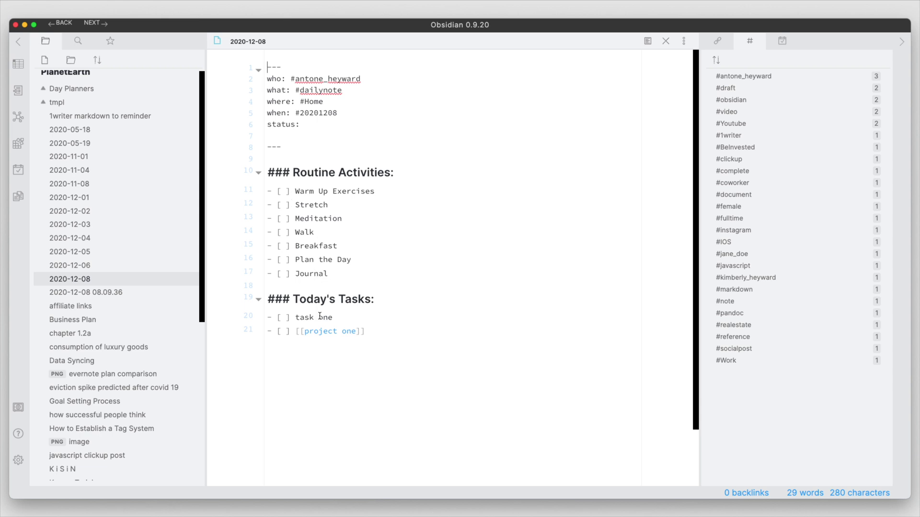
{"action": "left_click", "coordinate": [296, 302]}
{"action": "left_click_drag", "start_coordinate": [295, 302], "coordinate": [366, 301]}
{"action": "left_click", "coordinate": [336, 277]}
{"action": "left_click_drag", "start_coordinate": [367, 332], "coordinate": [266, 320]}
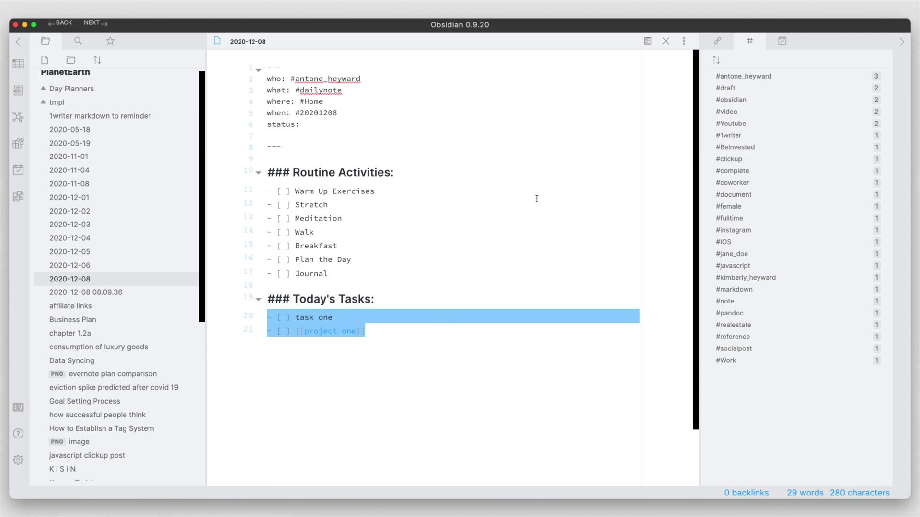
Go back to the Tasks note and dock it in the right sidebar under the December 2020 calendar
{"action": "left_click", "coordinate": [60, 23]}
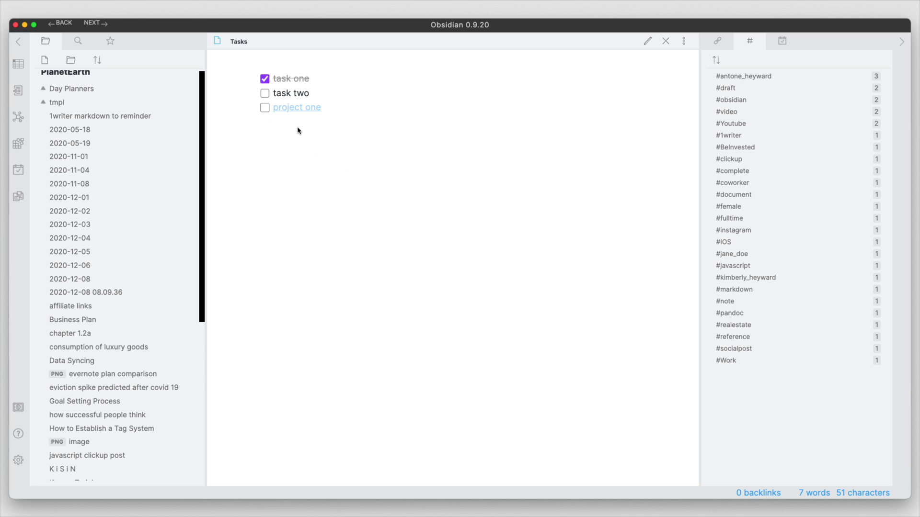
{"action": "left_click_drag", "start_coordinate": [219, 41], "coordinate": [749, 367]}
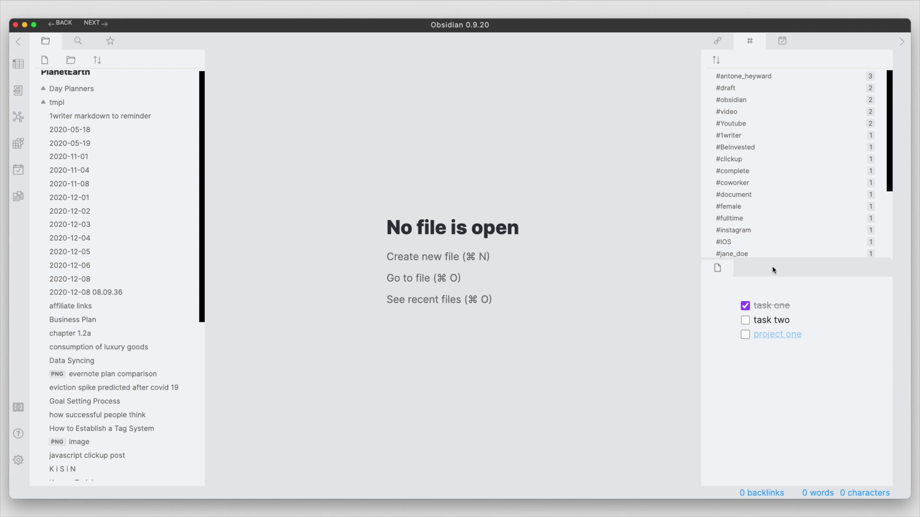
{"action": "left_click", "coordinate": [782, 41]}
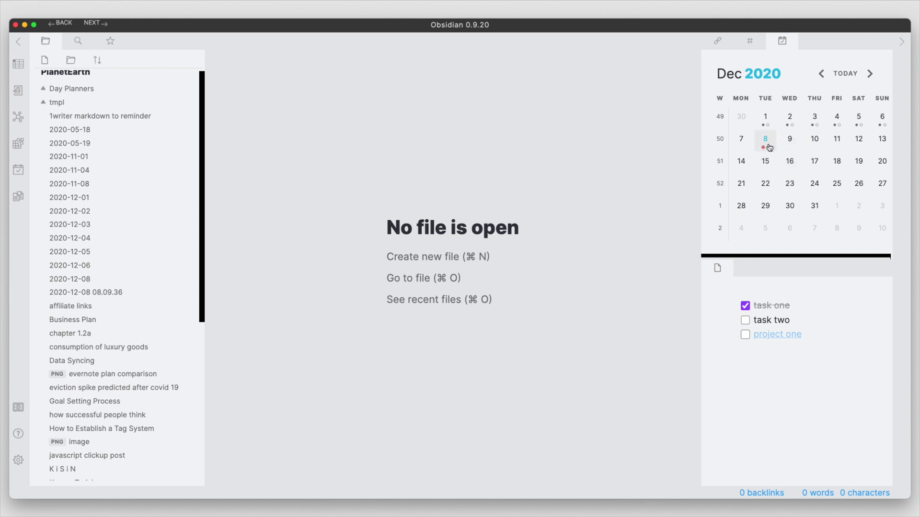
Open the 2020-12-08 daily note from day 8 in the sidebar calendar
{"action": "left_click", "coordinate": [771, 146]}
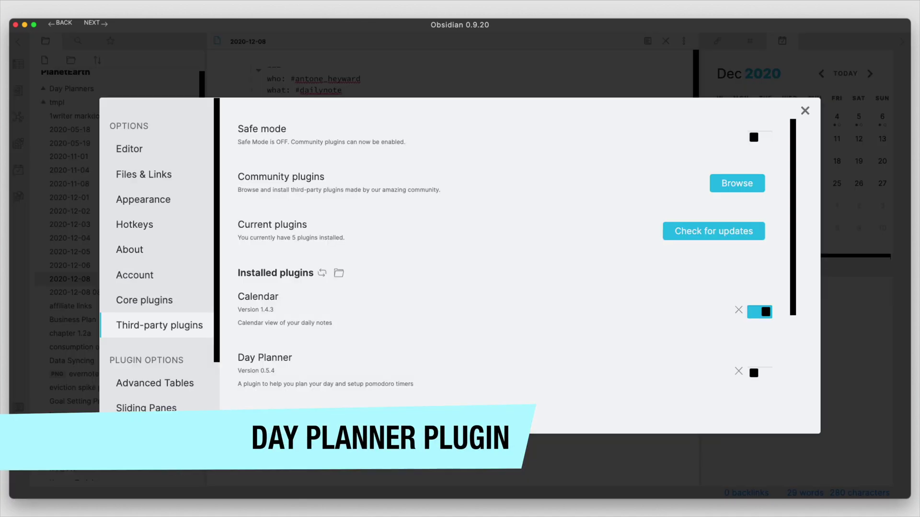
Enable the Day Planner third-party plugin and open its settings page
{"action": "scroll", "coordinate": [359, 365], "scroll_direction": "down", "scroll_amount": 1}
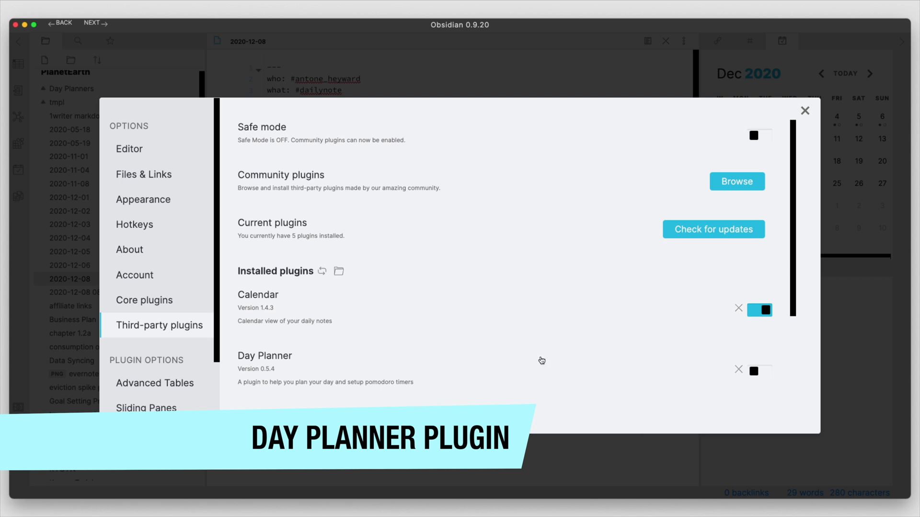
{"action": "left_click", "coordinate": [759, 372]}
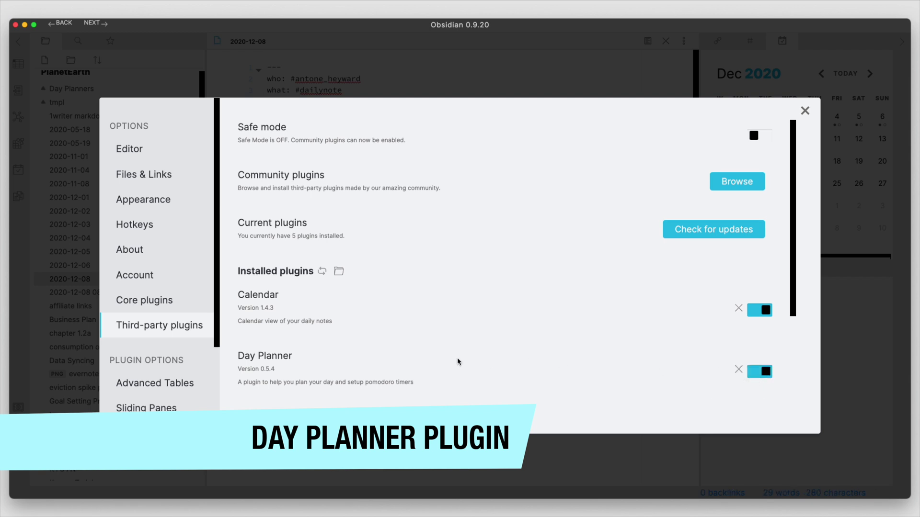
{"action": "scroll", "coordinate": [410, 371], "scroll_direction": "down", "scroll_amount": 2}
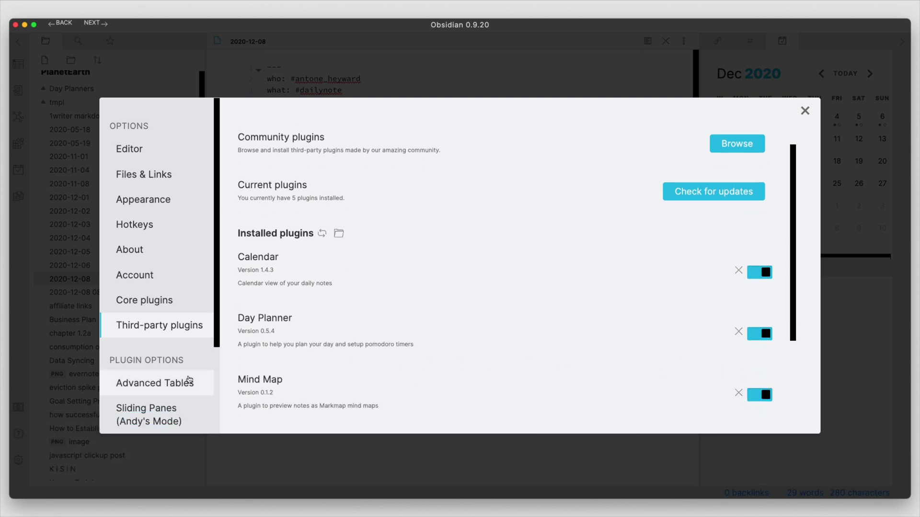
{"action": "scroll", "coordinate": [187, 382], "scroll_direction": "down", "scroll_amount": 4}
{"action": "left_click", "coordinate": [170, 407]}
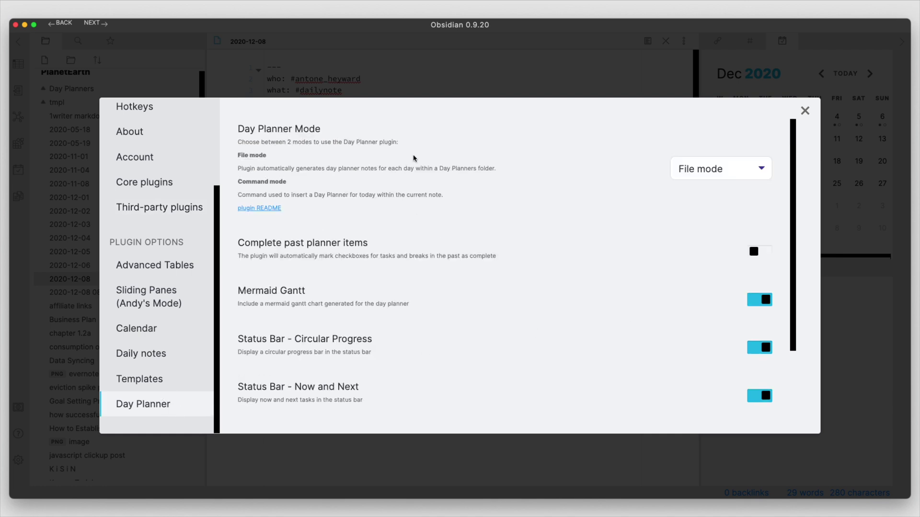
Review the Day Planner mode list and remaining options down to Timeline Zoom Level, then close Settings
{"action": "left_click_drag", "start_coordinate": [793, 206], "coordinate": [794, 205]}
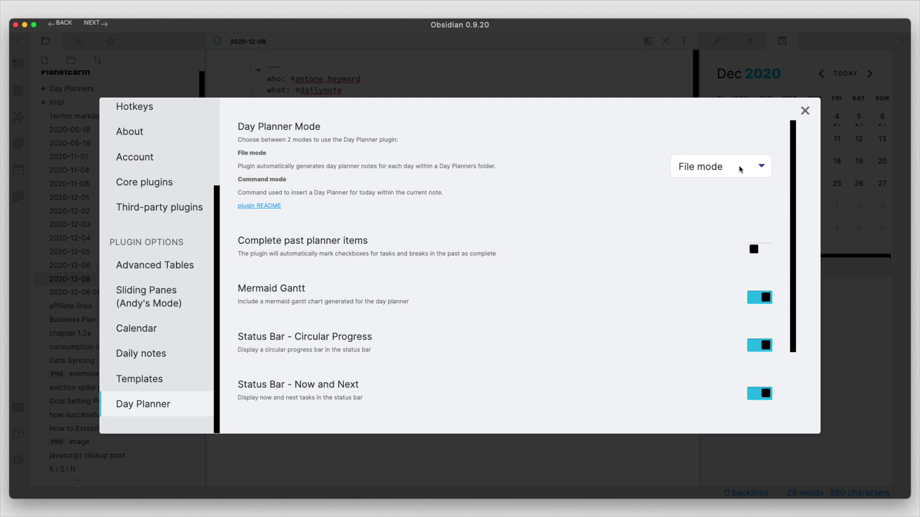
{"action": "left_click", "coordinate": [766, 169]}
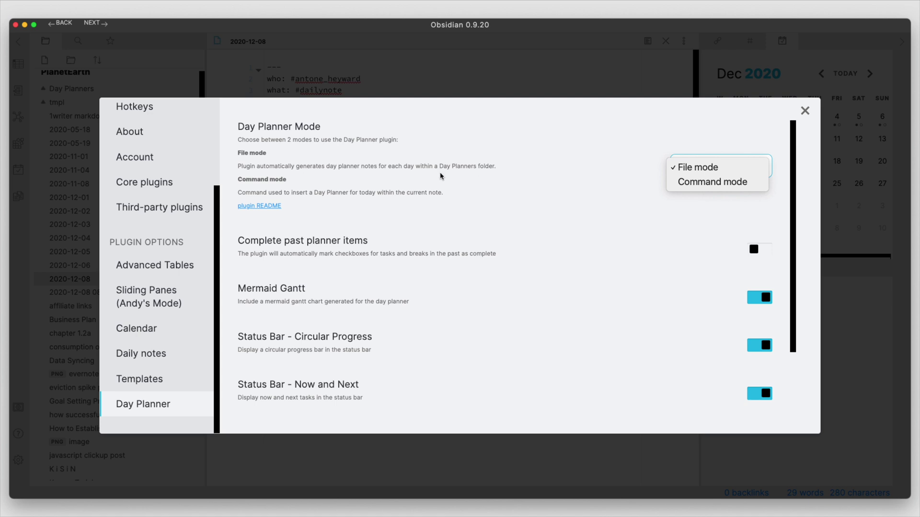
{"action": "left_click", "coordinate": [513, 172]}
{"action": "scroll", "coordinate": [496, 207], "scroll_direction": "down", "scroll_amount": 2}
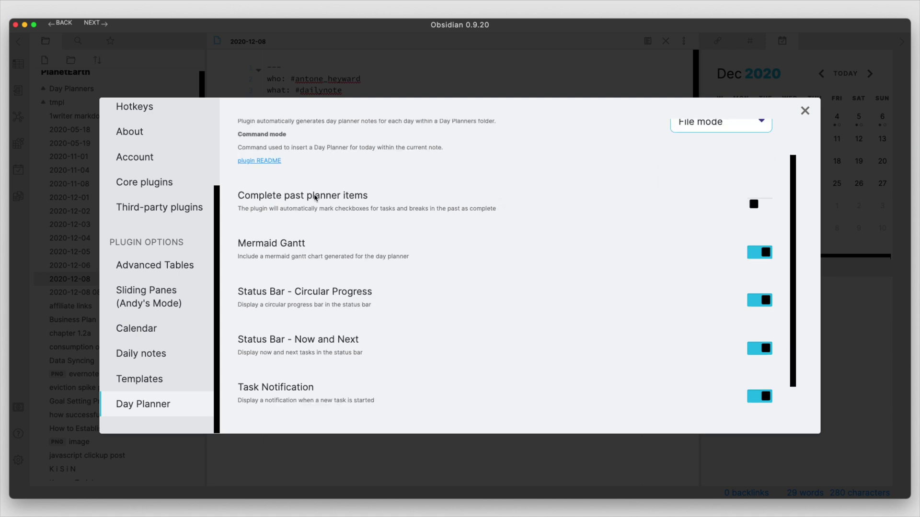
{"action": "scroll", "coordinate": [579, 208], "scroll_direction": "down", "scroll_amount": 1}
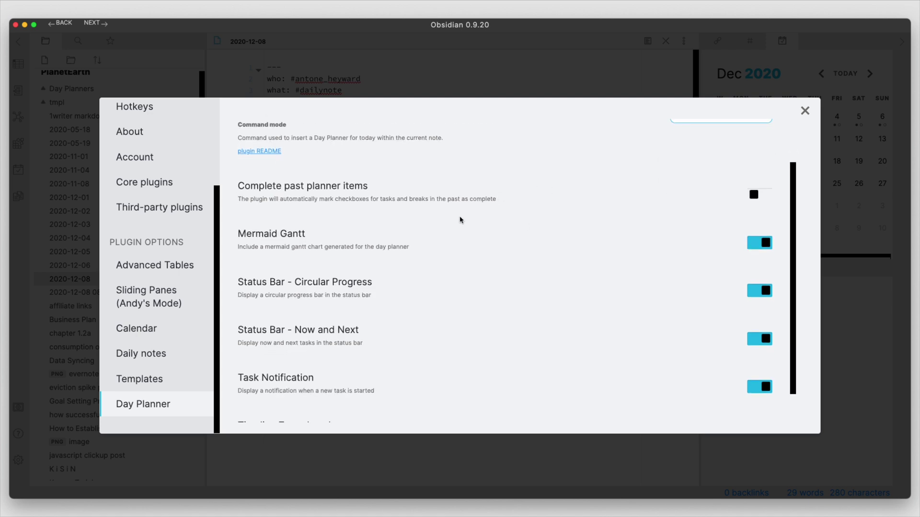
{"action": "scroll", "coordinate": [411, 193], "scroll_direction": "down", "scroll_amount": 2}
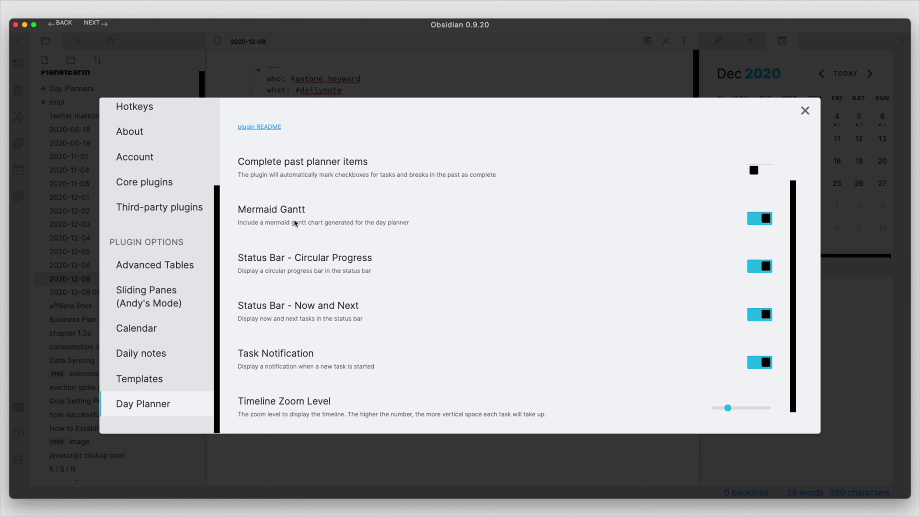
{"action": "scroll", "coordinate": [392, 275], "scroll_direction": "down", "scroll_amount": 1}
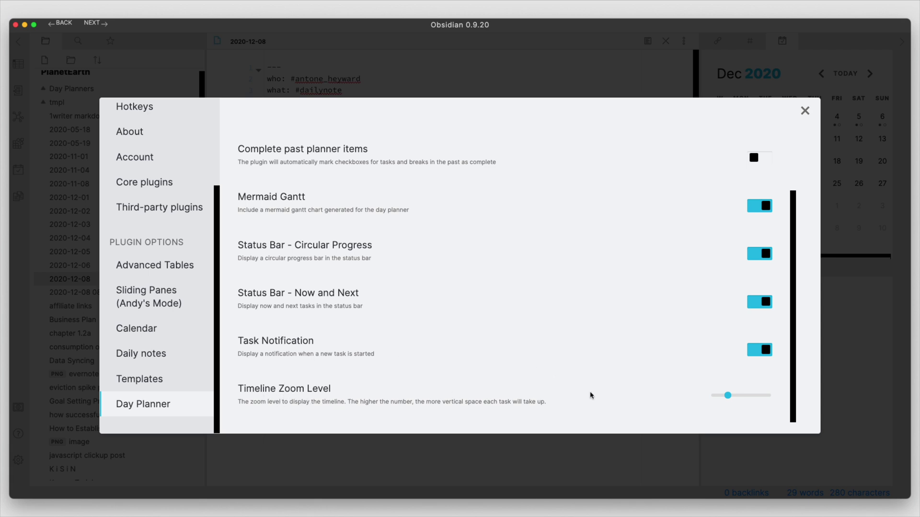
{"action": "mouse_move", "coordinate": [727, 396]}
{"action": "left_click", "coordinate": [805, 112]}
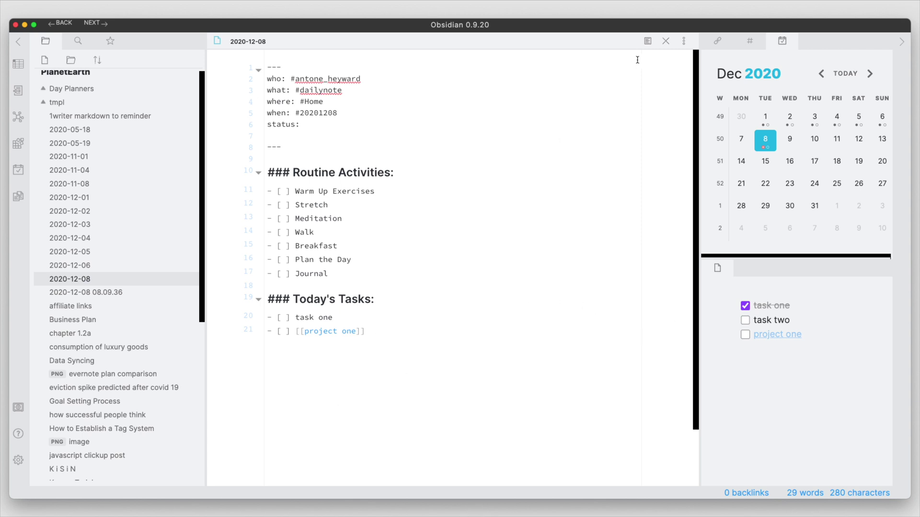
Close the daily note, browse the Day Planners folder to Day Planner-20201206, and select its timed tasks
{"action": "left_click", "coordinate": [666, 41]}
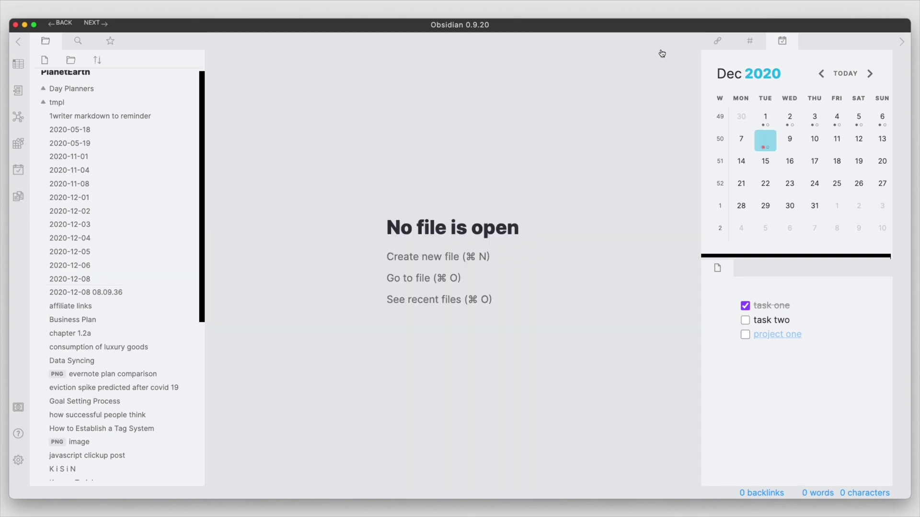
{"action": "left_click", "coordinate": [53, 89]}
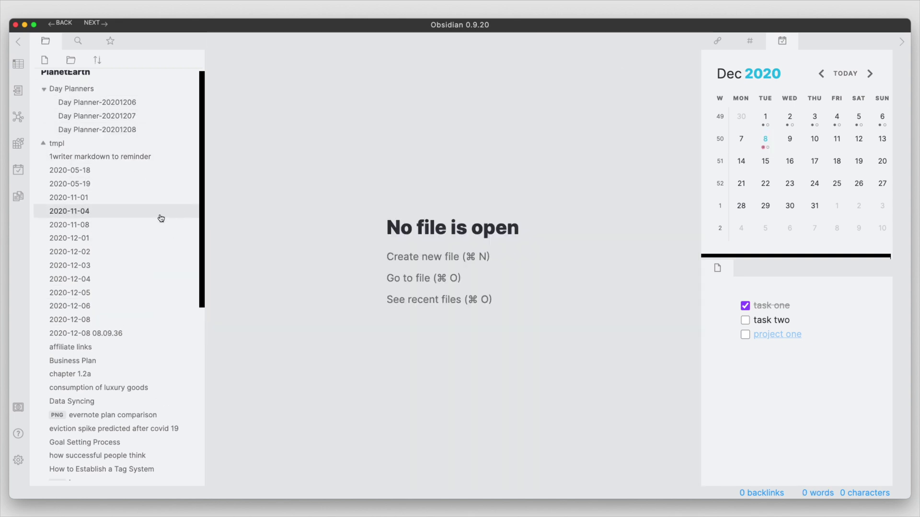
{"action": "left_click", "coordinate": [127, 129]}
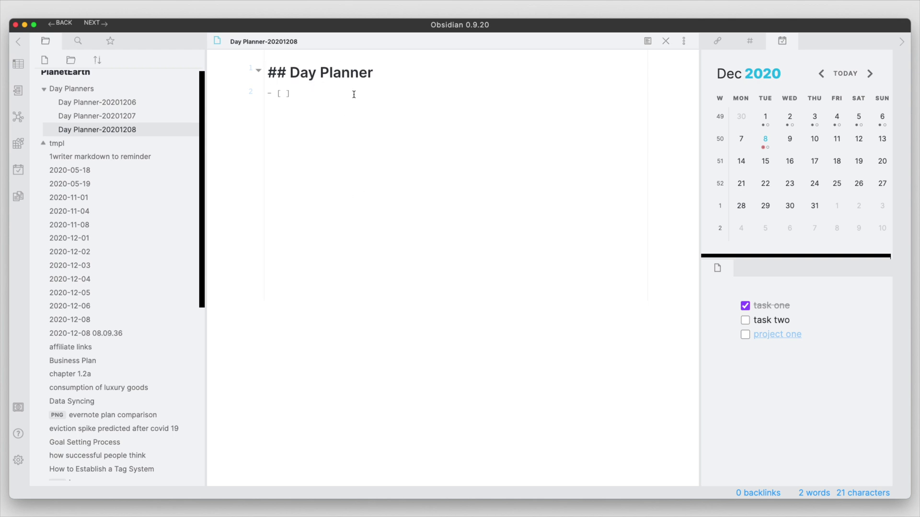
{"action": "left_click", "coordinate": [128, 117]}
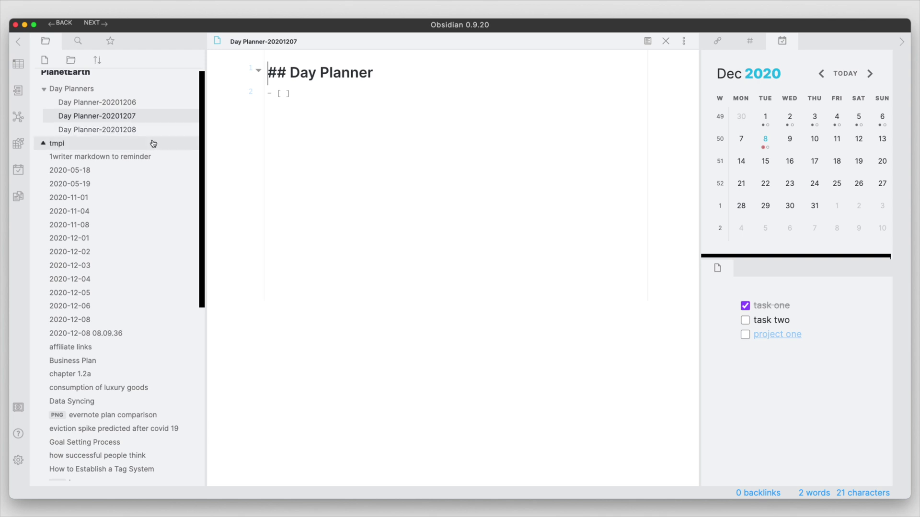
{"action": "left_click", "coordinate": [126, 103]}
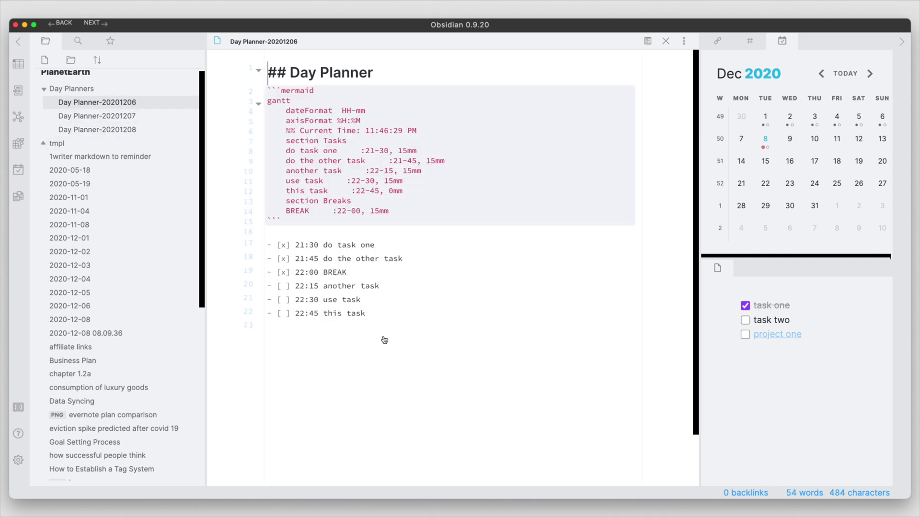
{"action": "left_click_drag", "start_coordinate": [366, 314], "coordinate": [261, 253]}
{"action": "key", "text": "super+c"}
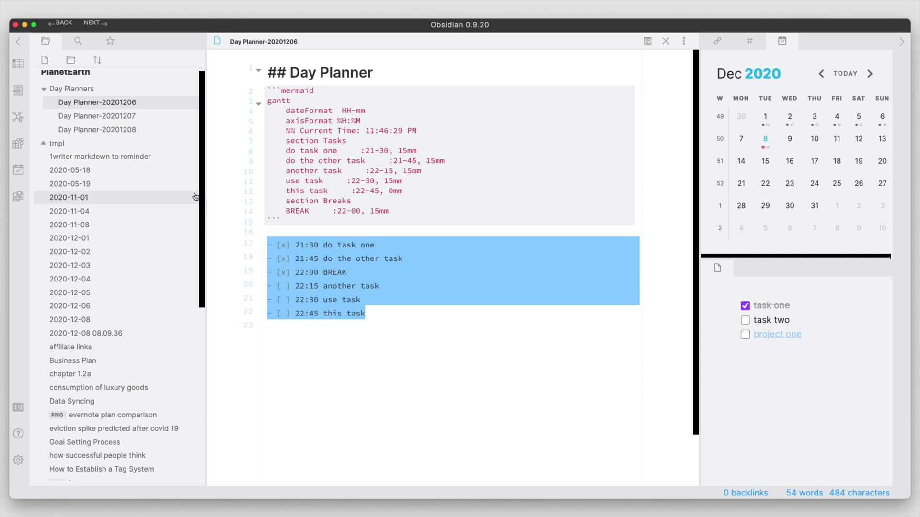
Paste the six timed tasks over the empty checkbox line in Day Planner-20201208
{"action": "left_click", "coordinate": [135, 129]}
{"action": "left_click", "coordinate": [226, 96]}
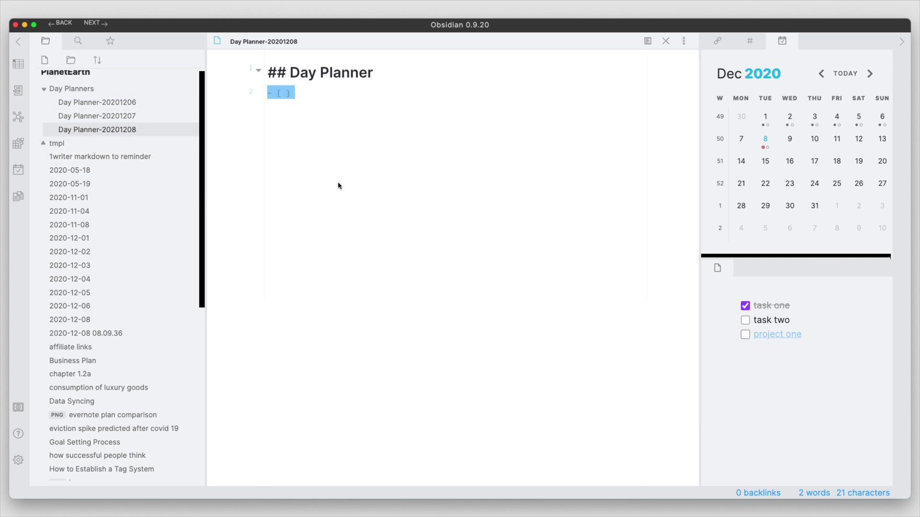
{"action": "key", "text": "super+v"}
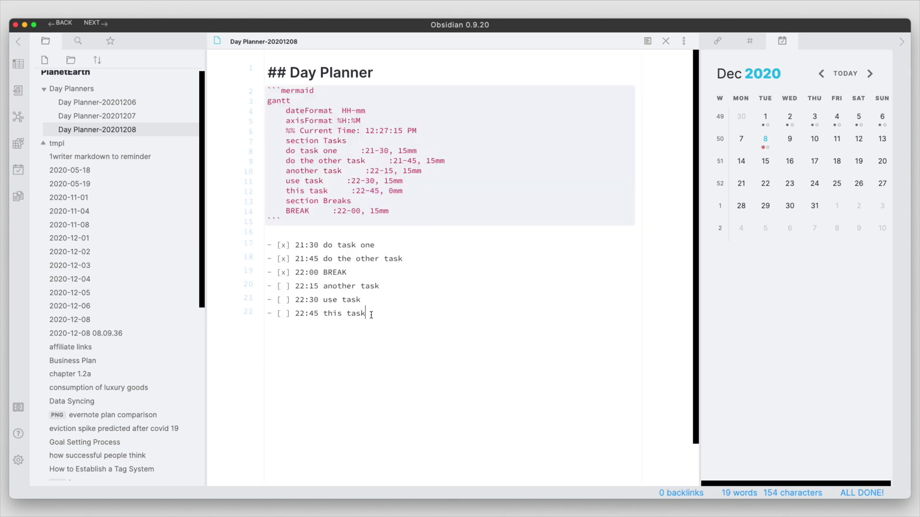
{"action": "left_click_drag", "start_coordinate": [366, 314], "coordinate": [263, 250]}
{"action": "left_click", "coordinate": [270, 259]}
{"action": "left_click_drag", "start_coordinate": [380, 246], "coordinate": [319, 246]}
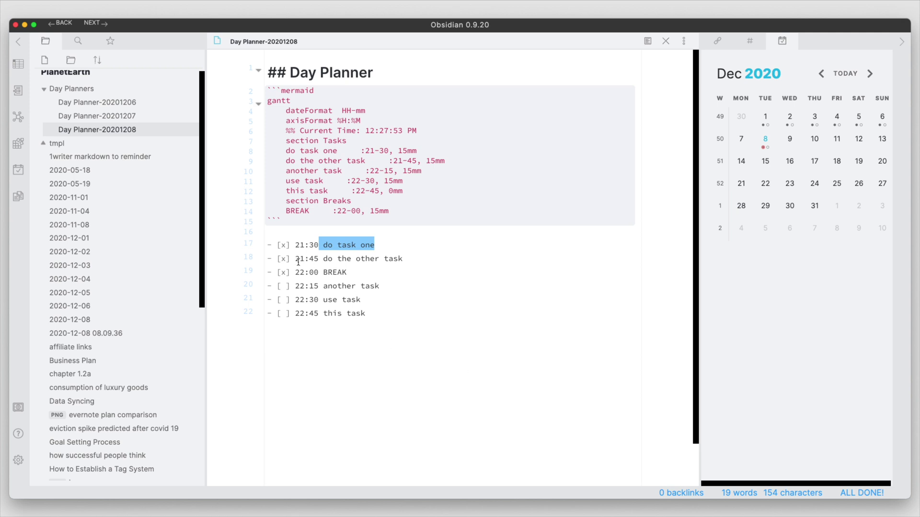
{"action": "left_click_drag", "start_coordinate": [295, 248], "coordinate": [318, 246]}
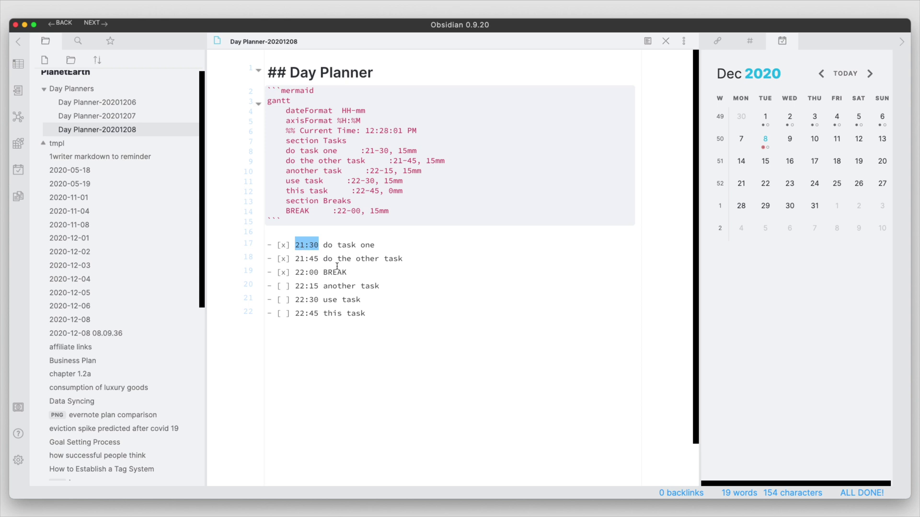
{"action": "left_click", "coordinate": [298, 253]}
{"action": "double_click", "coordinate": [300, 245]}
{"action": "double_click", "coordinate": [314, 245]}
{"action": "left_click_drag", "start_coordinate": [323, 244], "coordinate": [376, 246]}
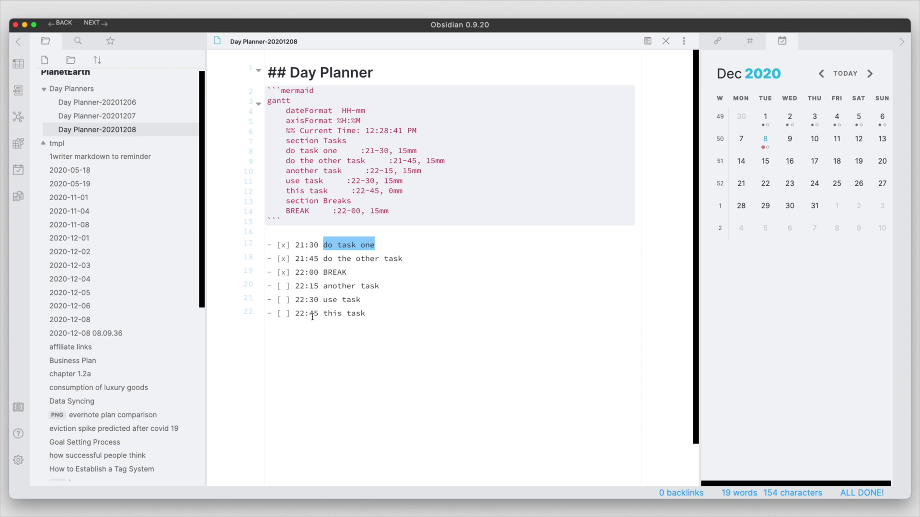
{"action": "left_click", "coordinate": [296, 290]}
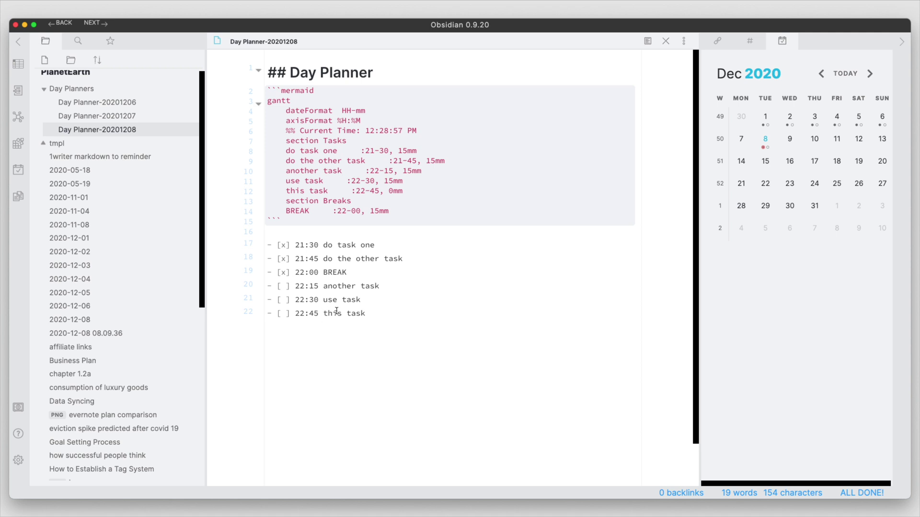
{"action": "left_click", "coordinate": [375, 318]}
{"action": "left_click_drag", "start_coordinate": [295, 245], "coordinate": [373, 314]}
{"action": "left_click", "coordinate": [401, 317]}
Switch Day Planner-20201208 to reading view to show the Gantt chart with BREAK at 22:00
{"action": "left_click", "coordinate": [647, 41]}
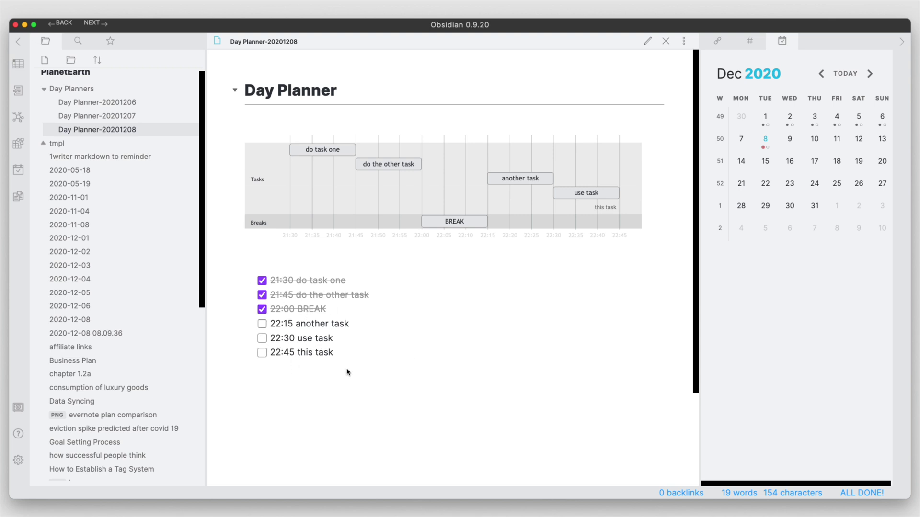
Assign Cmd+Shift+P as the hotkey for 'Day Planner: Show the Day Planner Timeline'
{"action": "left_click", "coordinate": [21, 461]}
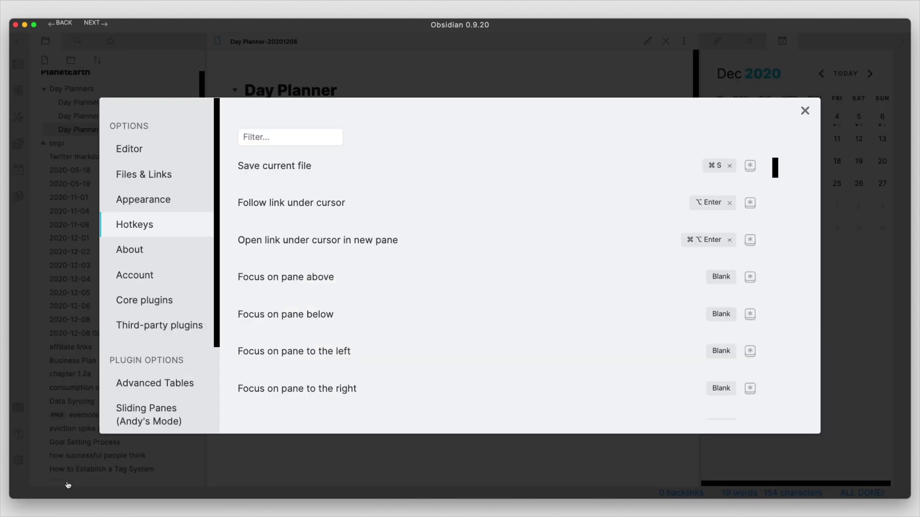
{"action": "left_click", "coordinate": [260, 141]}
{"action": "type", "text": "plann"}
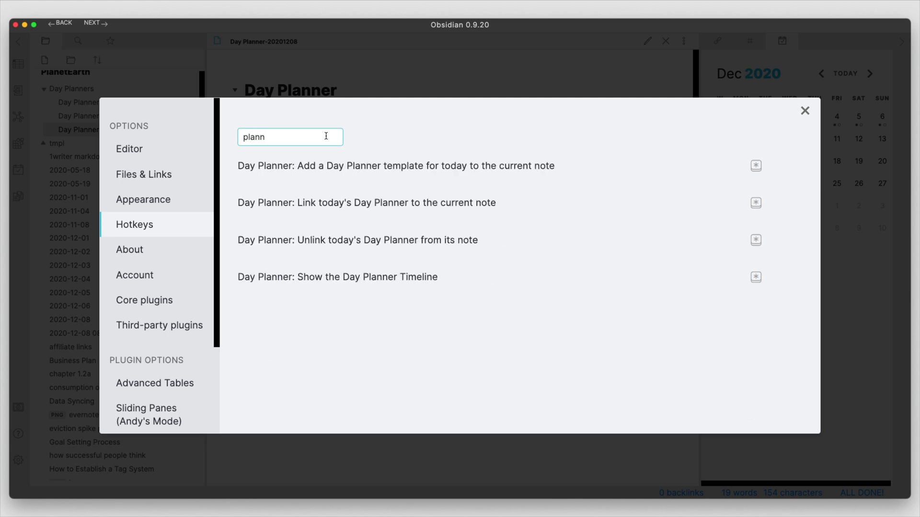
{"action": "left_click", "coordinate": [755, 278]}
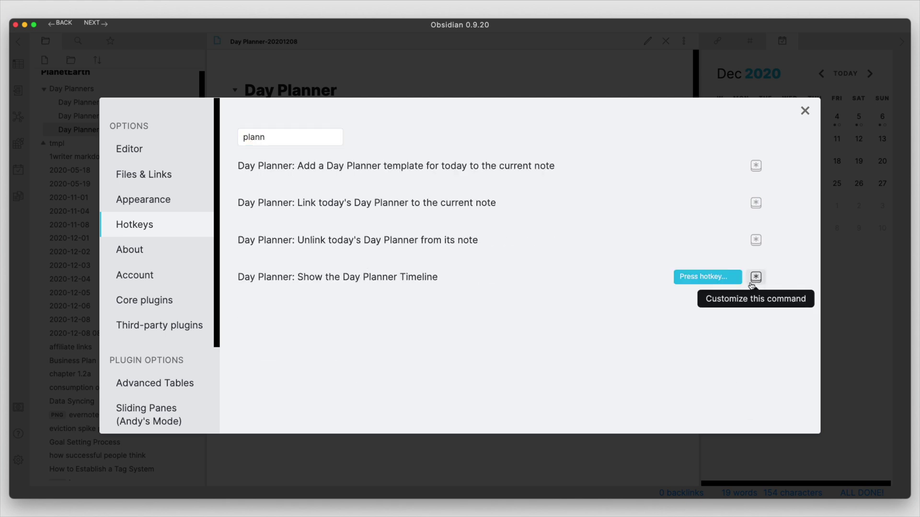
{"action": "key", "text": "super+shift+p"}
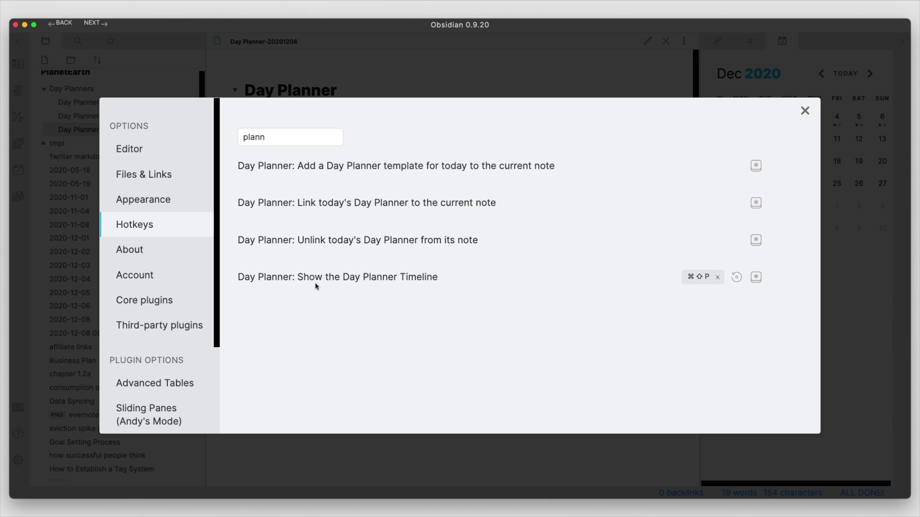
{"action": "left_click", "coordinate": [804, 111]}
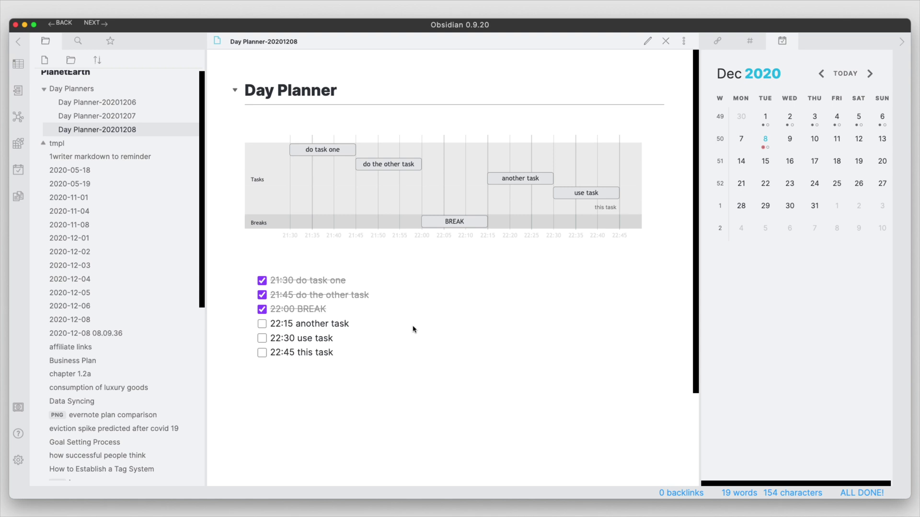
Open the Day Planner Timeline pane below the calendar, listing the six tasks from 21:30 to 22:45
{"action": "key", "text": "super+shift+t"}
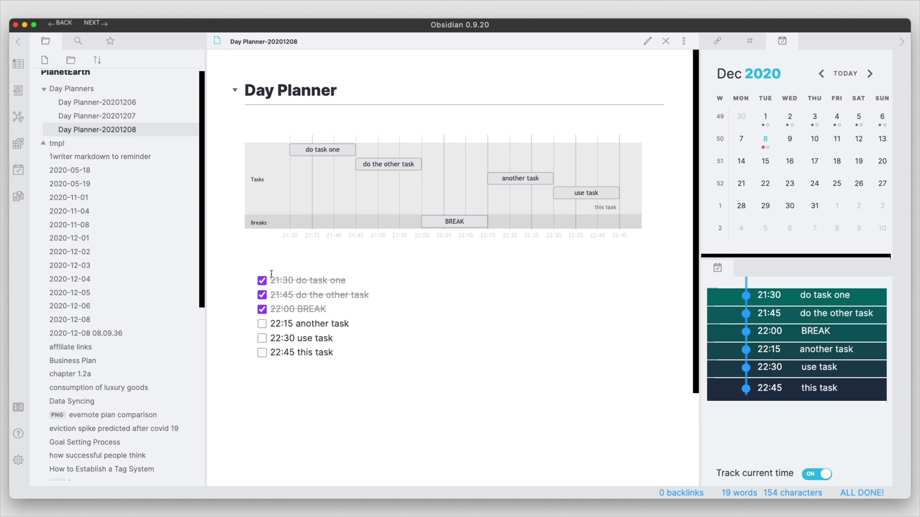
In source mode, put '12:30 task' on its own checklist line above 'do task one' and select its 12:30 time
{"action": "left_click", "coordinate": [647, 41]}
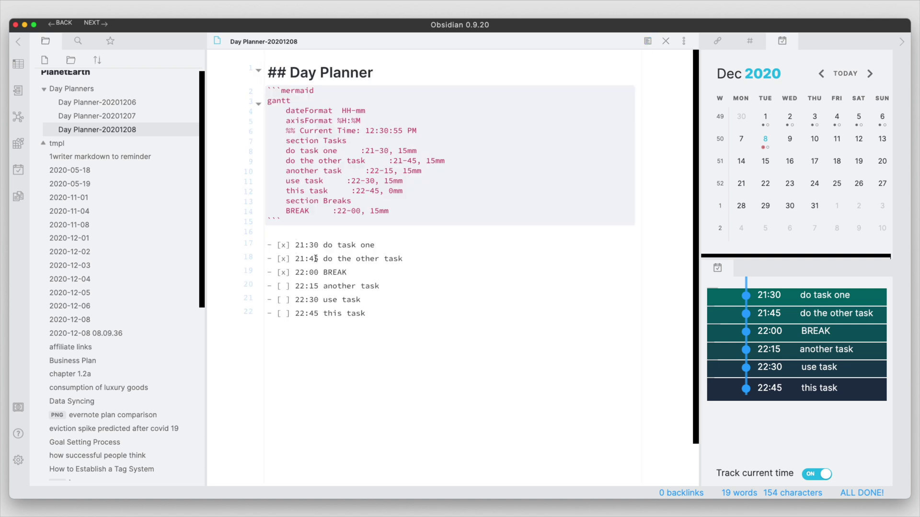
{"action": "type", "text": "12"}
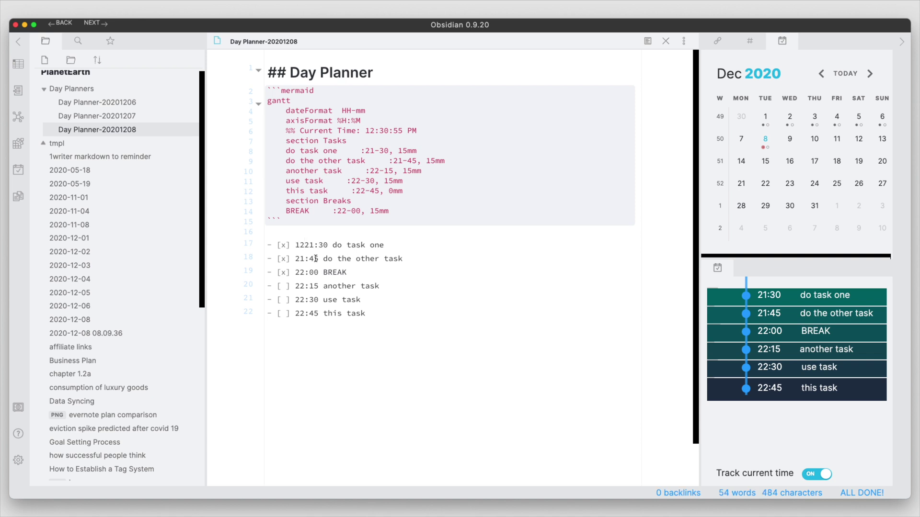
{"action": "type", "text": ":30"}
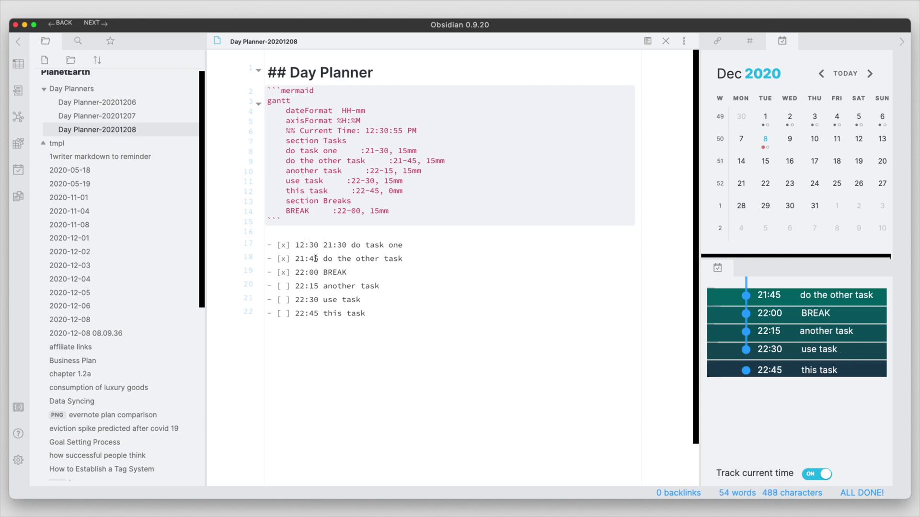
{"action": "type", "text": " task"}
{"action": "key", "text": "Return"}
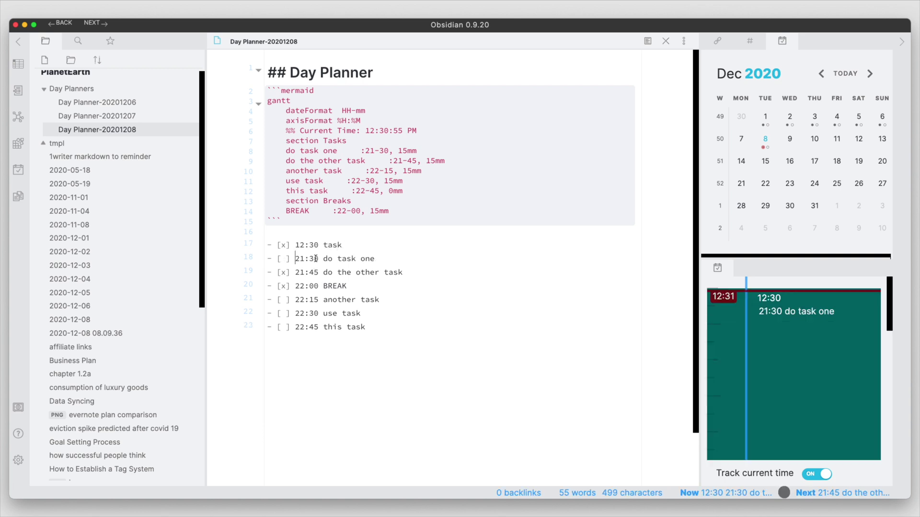
{"action": "left_click", "coordinate": [342, 261]}
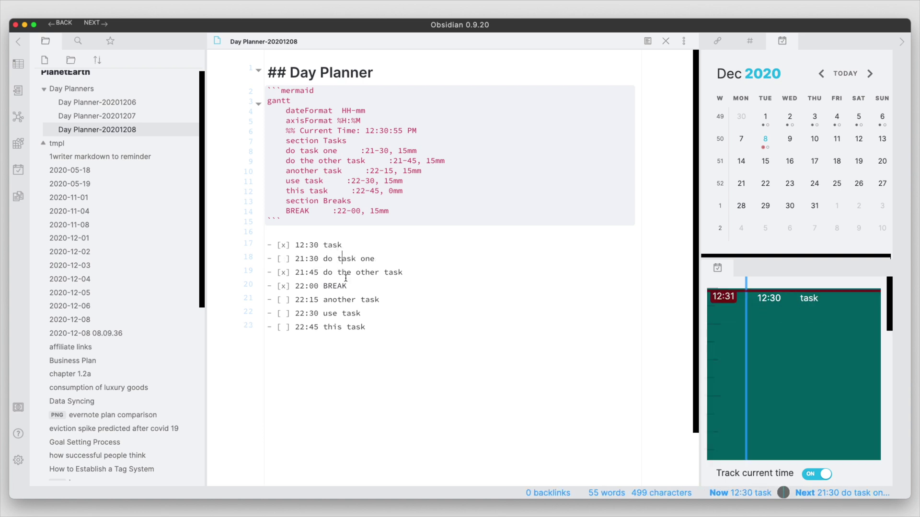
{"action": "left_click", "coordinate": [296, 247]}
{"action": "left_click_drag", "start_coordinate": [296, 247], "coordinate": [319, 247]}
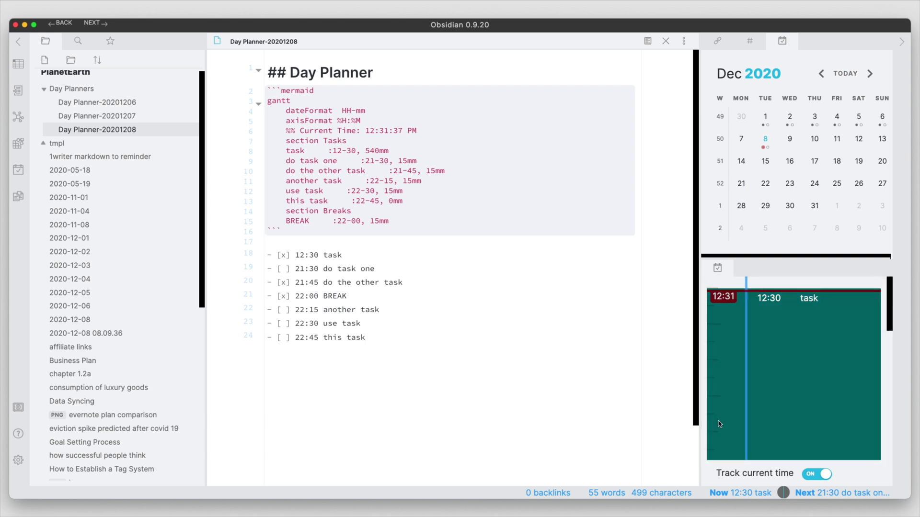
Raise the Day Planner Timeline Zoom Level setting from 2 to 3
{"action": "left_click", "coordinate": [18, 460]}
{"action": "scroll", "coordinate": [166, 394], "scroll_direction": "down", "scroll_amount": 5}
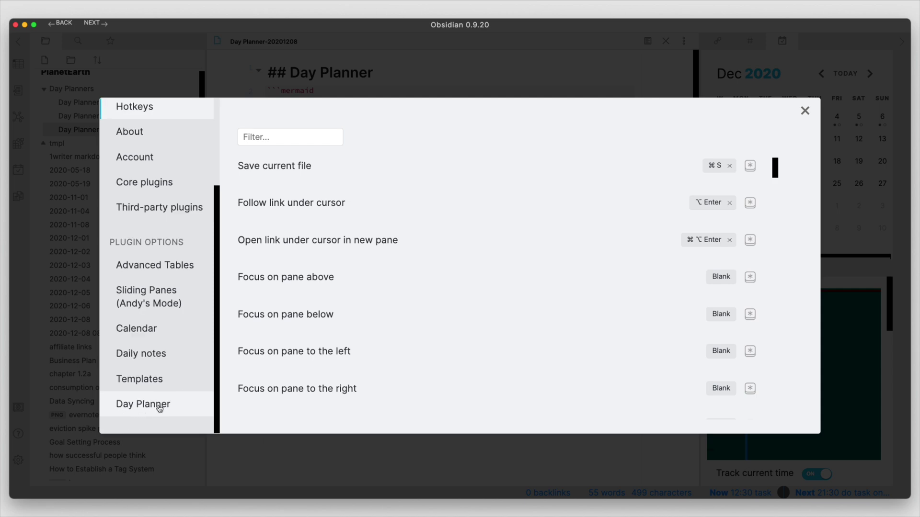
{"action": "left_click", "coordinate": [160, 404]}
{"action": "scroll", "coordinate": [411, 390], "scroll_direction": "down", "scroll_amount": 2}
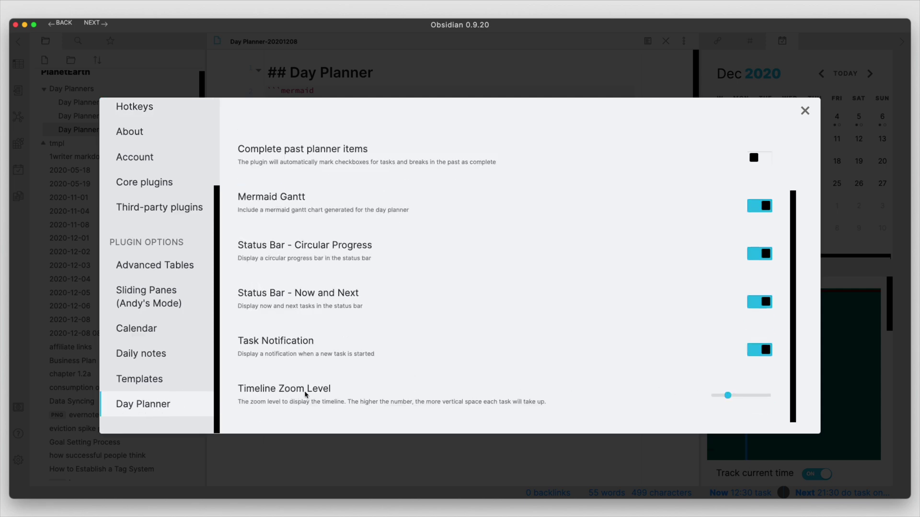
{"action": "mouse_move", "coordinate": [726, 397]}
{"action": "left_click_drag", "start_coordinate": [728, 396], "coordinate": [706, 403]}
Close Settings and scroll through the re-rendered timeline from 12:30 onward
{"action": "left_click", "coordinate": [861, 363]}
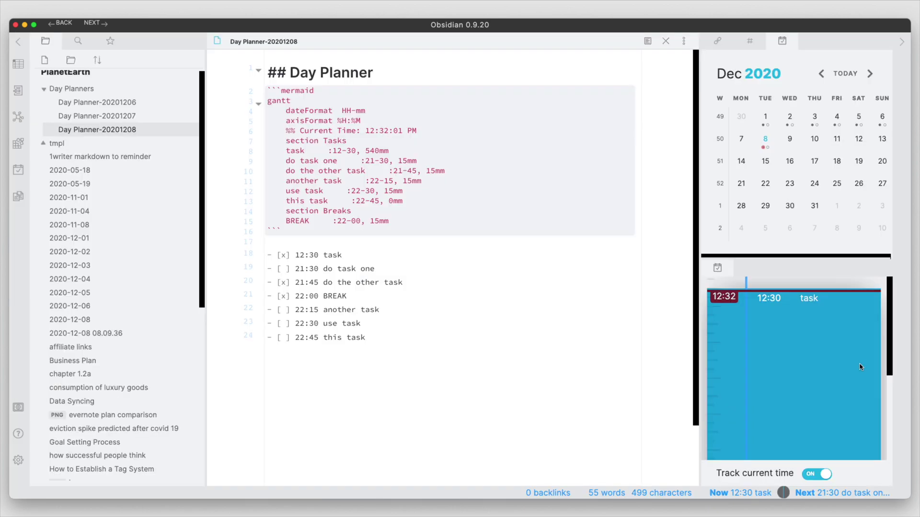
{"action": "left_click_drag", "start_coordinate": [892, 326], "coordinate": [897, 422]}
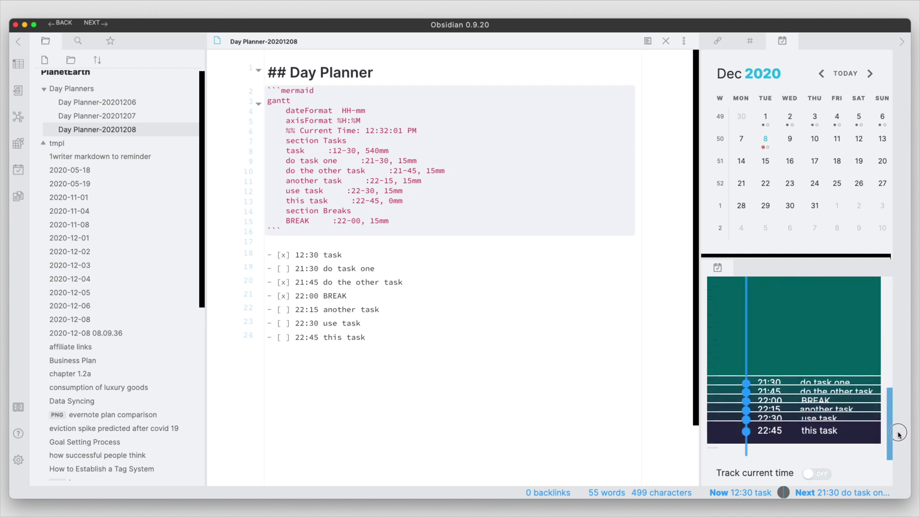
{"action": "left_click_drag", "start_coordinate": [898, 434], "coordinate": [889, 308]}
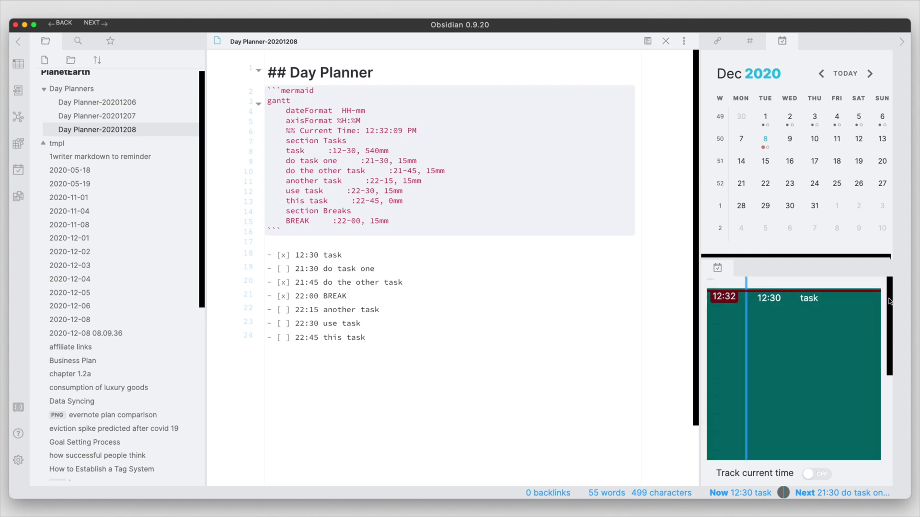
{"action": "left_click_drag", "start_coordinate": [890, 301], "coordinate": [795, 376]}
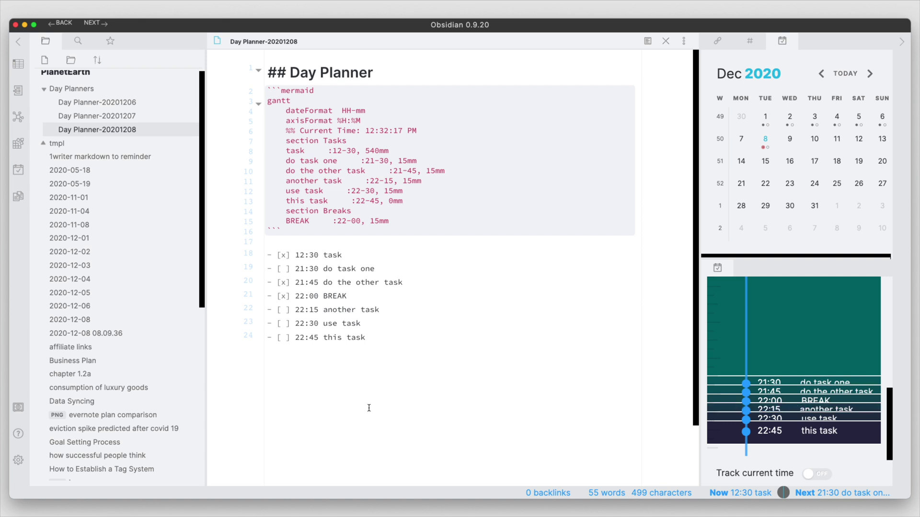
Push the Day Planner Timeline Zoom Level slider higher than 3
{"action": "left_click", "coordinate": [18, 460]}
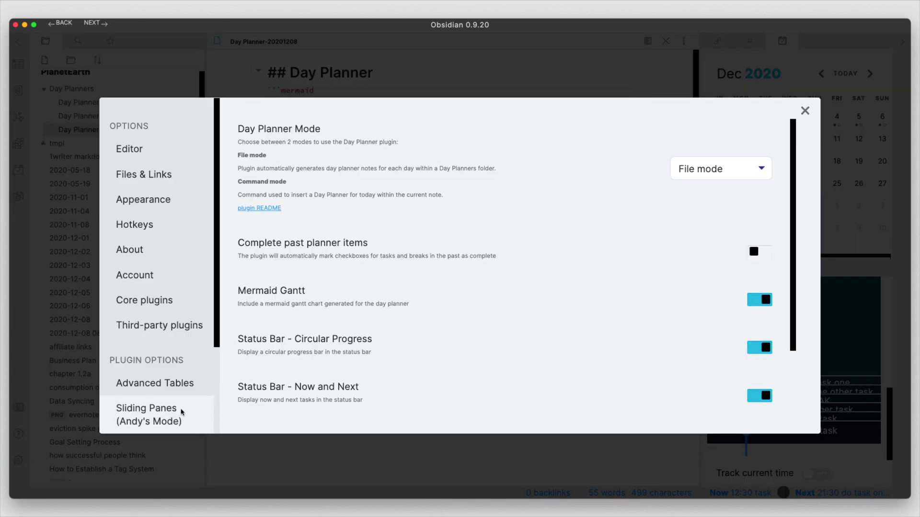
{"action": "scroll", "coordinate": [181, 412], "scroll_direction": "down", "scroll_amount": 3}
{"action": "left_click", "coordinate": [152, 403]}
{"action": "scroll", "coordinate": [558, 338], "scroll_direction": "down", "scroll_amount": 2}
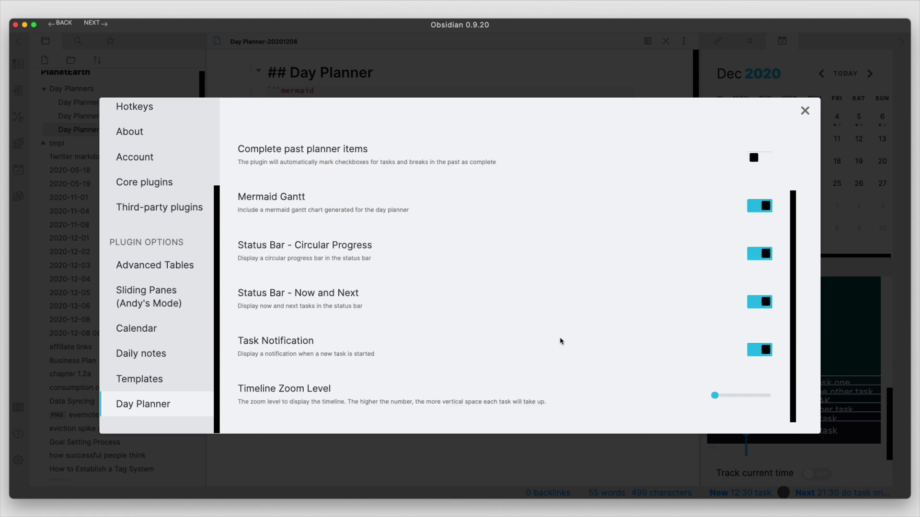
{"action": "mouse_move", "coordinate": [719, 399]}
{"action": "left_click_drag", "start_coordinate": [715, 396], "coordinate": [750, 401]}
Close Settings, scroll the timeline, and drag the calendar/timeline divider up to enlarge the timeline
{"action": "left_click", "coordinate": [841, 294]}
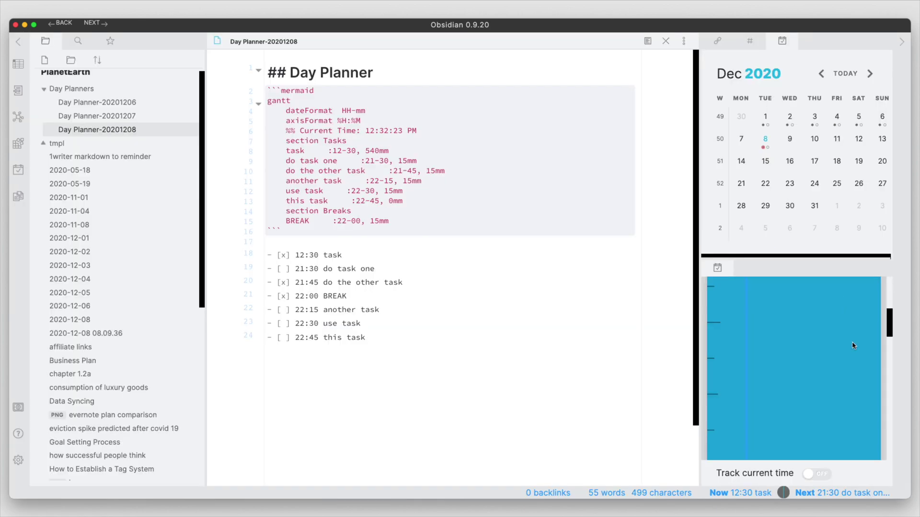
{"action": "left_click_drag", "start_coordinate": [894, 337], "coordinate": [889, 460]}
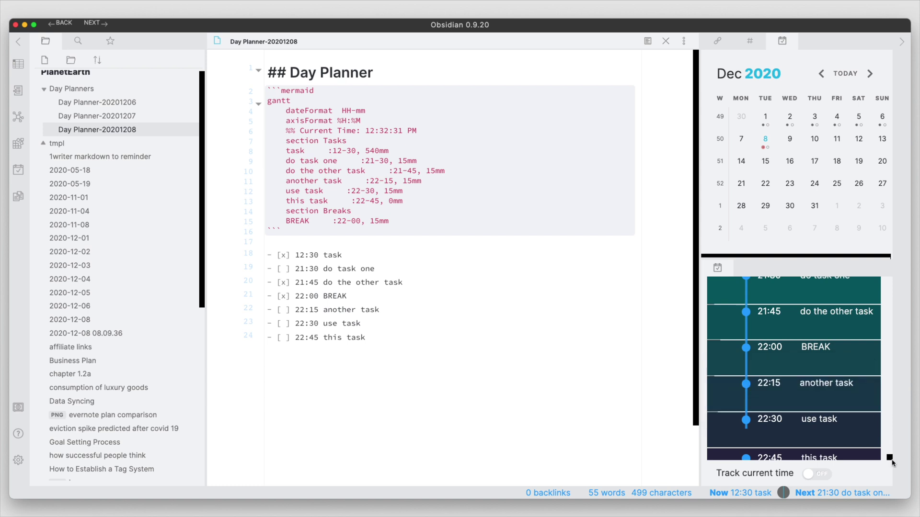
{"action": "scroll", "coordinate": [891, 463], "scroll_direction": "down", "scroll_amount": 1}
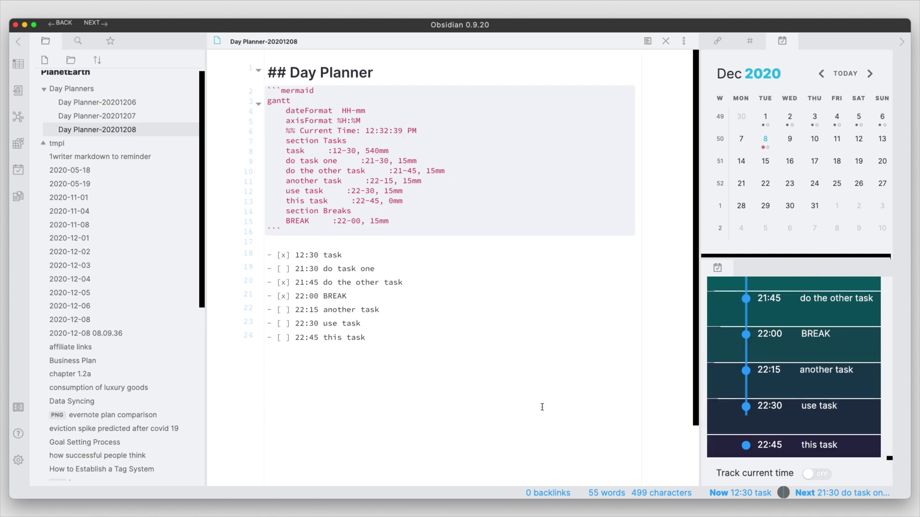
{"action": "mouse_move", "coordinate": [758, 495]}
{"action": "left_click_drag", "start_coordinate": [745, 257], "coordinate": [743, 223]}
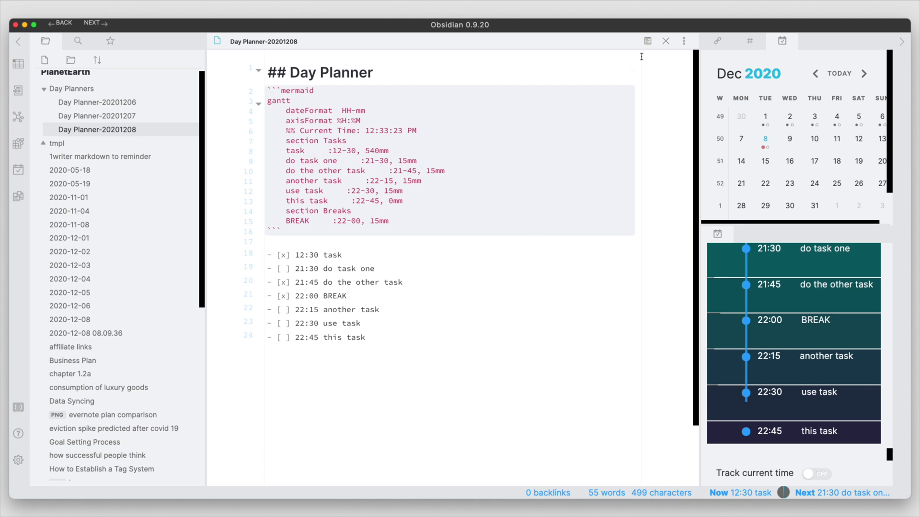
Switch Day Planner-20201208 to reading view to show the rendered Gantt chart and checklist
{"action": "left_click", "coordinate": [648, 41]}
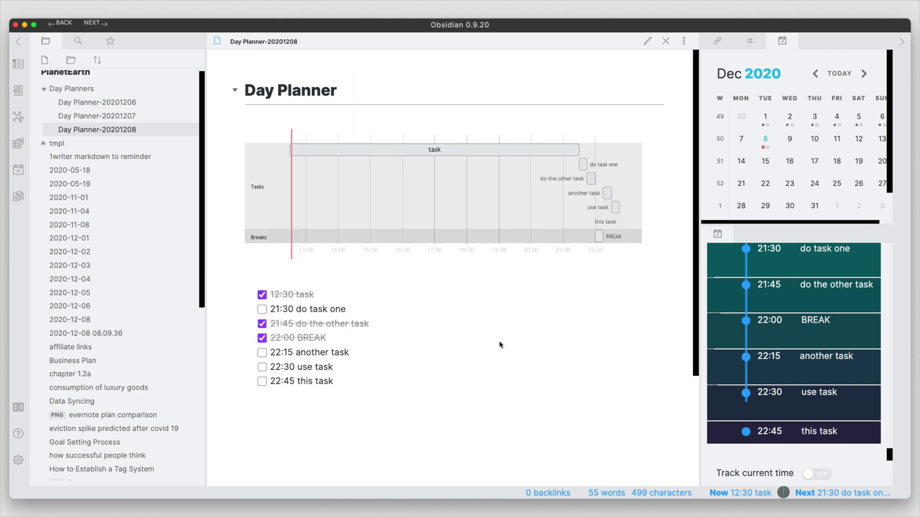